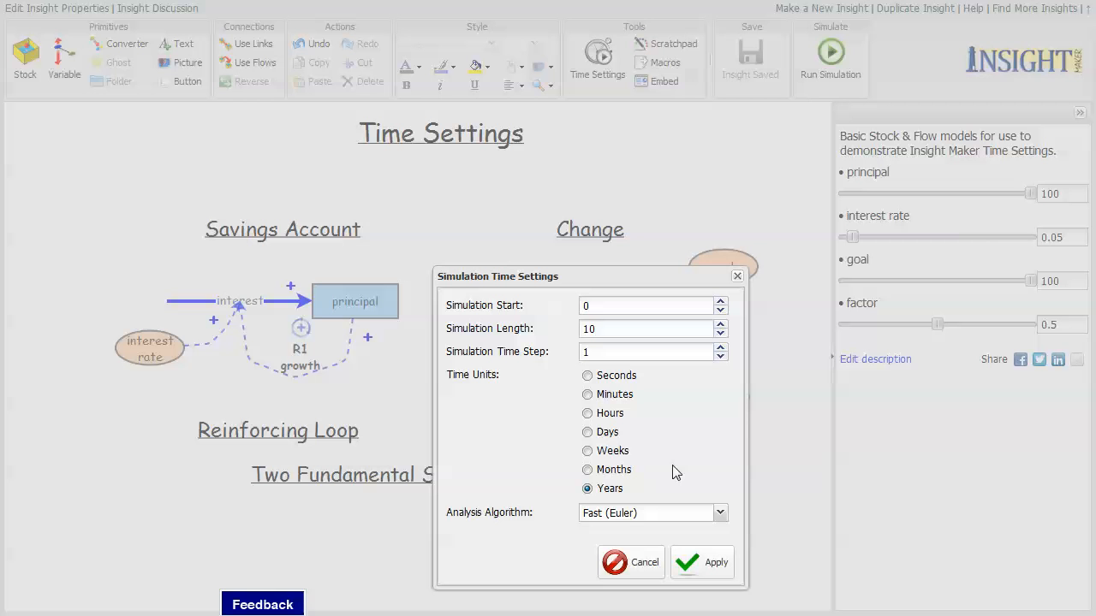
# - Review the analysis algorithm choices, keep Fast (Euler), and apply the simulation time settings
pyautogui.click(719, 512)
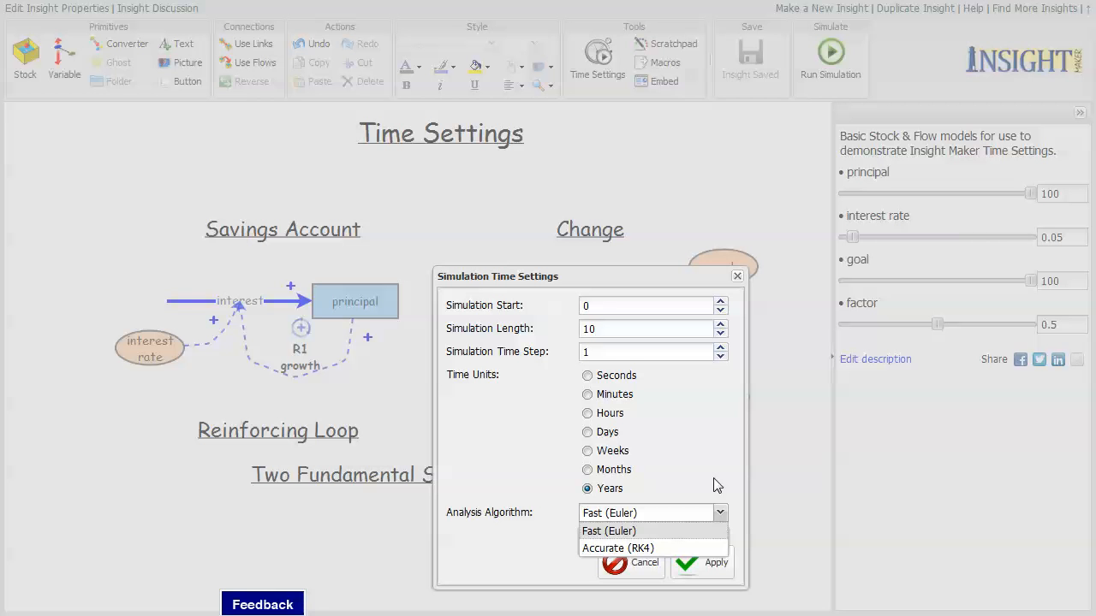
pyautogui.click(700, 455)
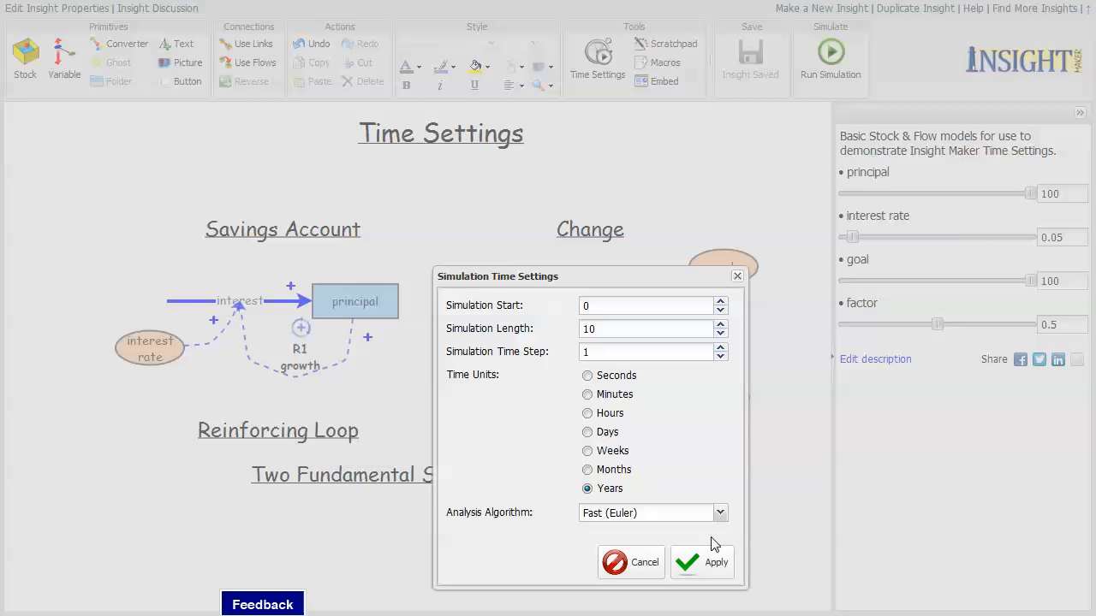
pyautogui.click(710, 563)
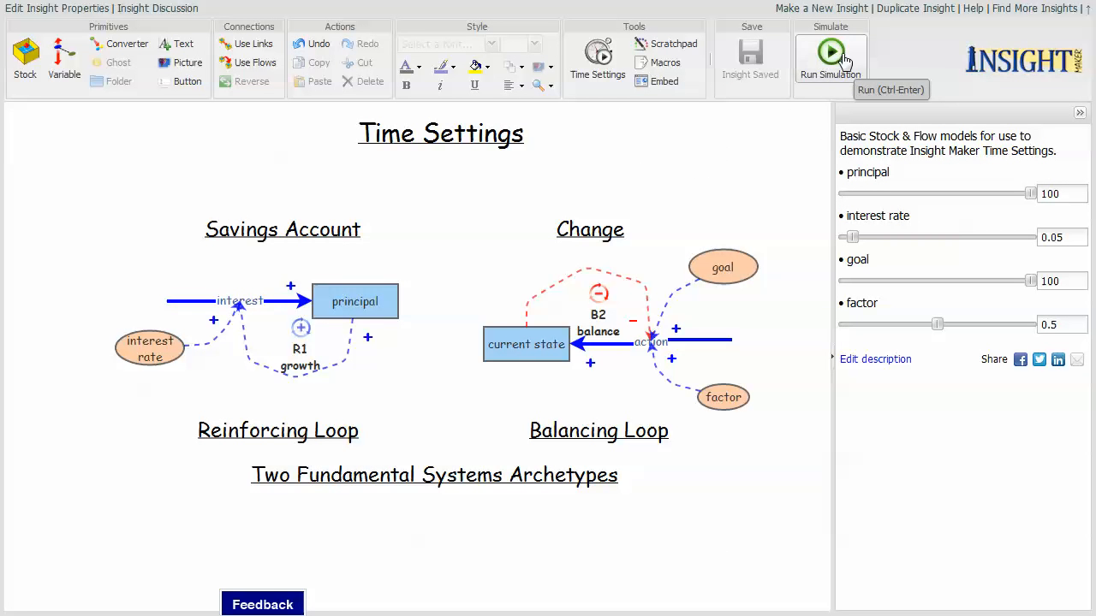
# - Run the simulation, inspect the final principal on the R1 Growth chart and the yearly values in the R1 Table, and close the results
pyautogui.click(831, 55)
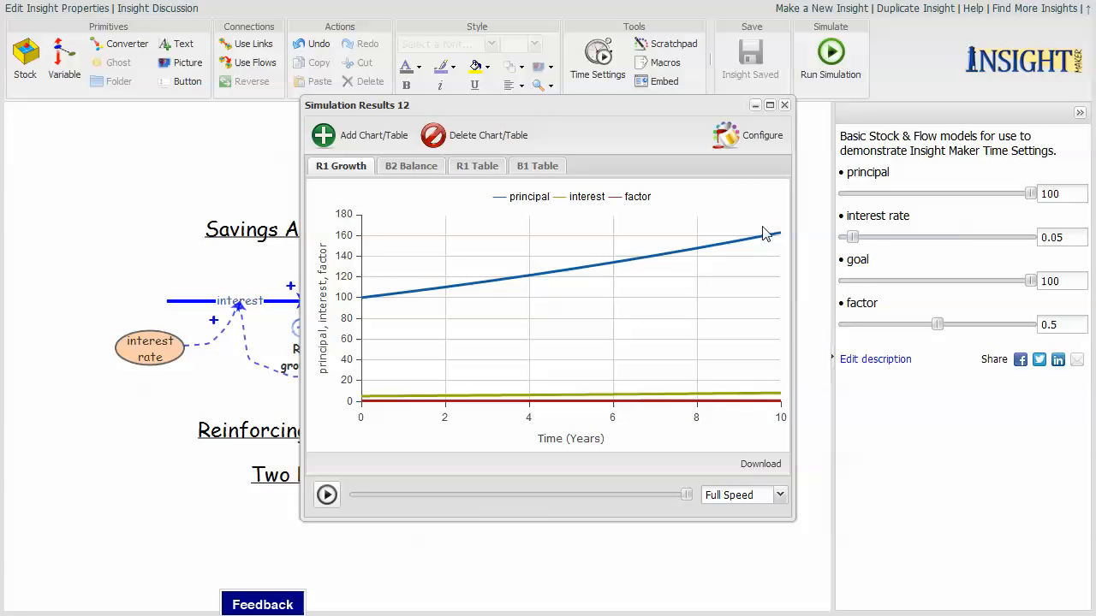
pyautogui.moveTo(364, 305)
pyautogui.moveTo(777, 240)
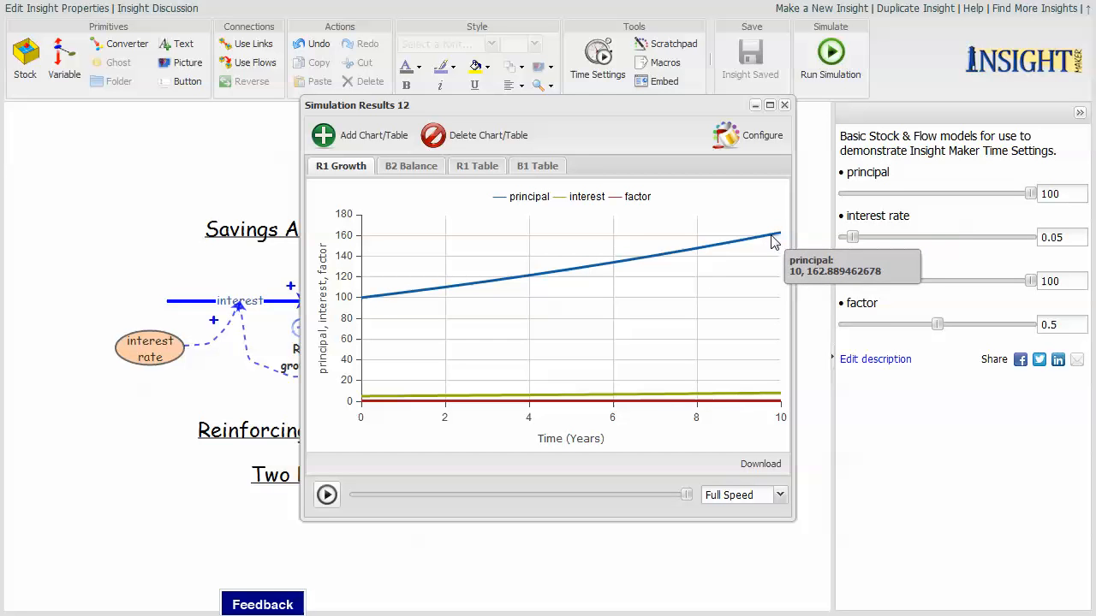
pyautogui.click(478, 167)
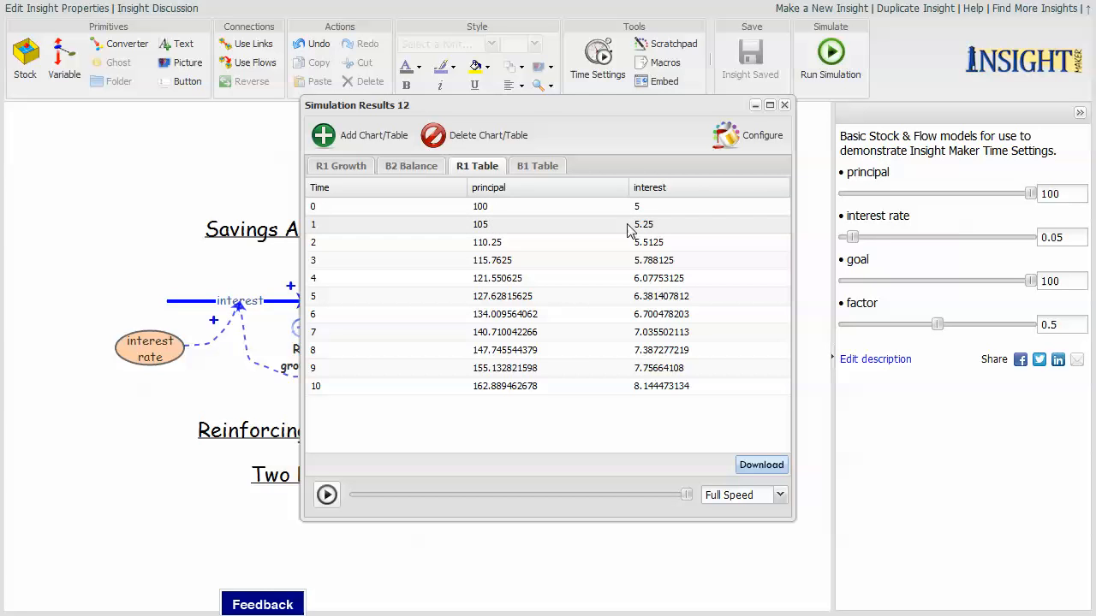
pyautogui.click(783, 105)
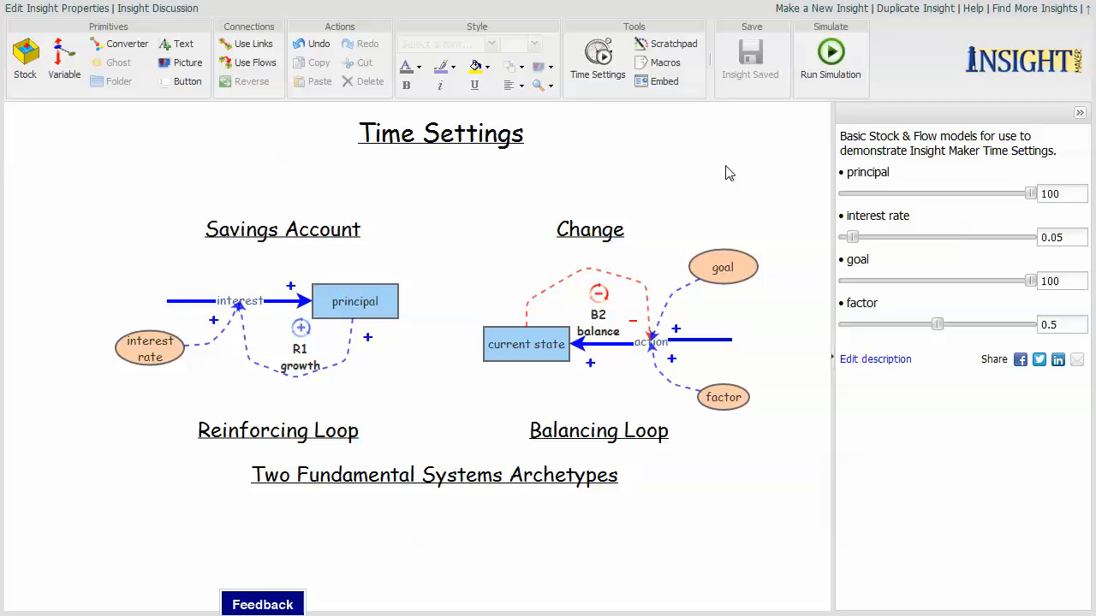
# - Set the simulation time step to 0.25 and apply the time settings
pyautogui.click(603, 55)
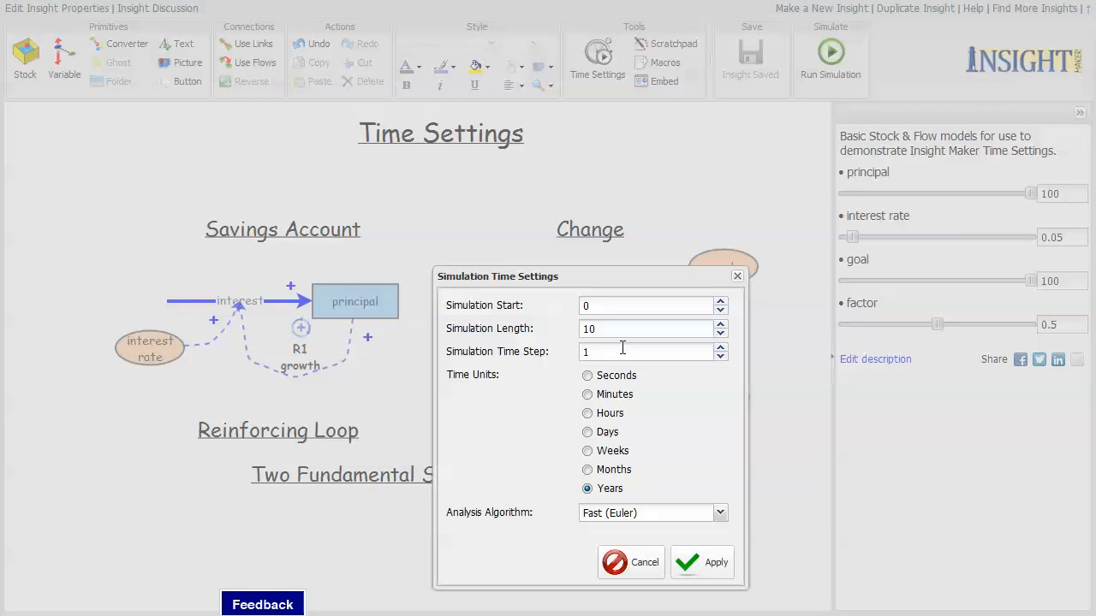
pyautogui.doubleClick(592, 351)
pyautogui.write('.25')
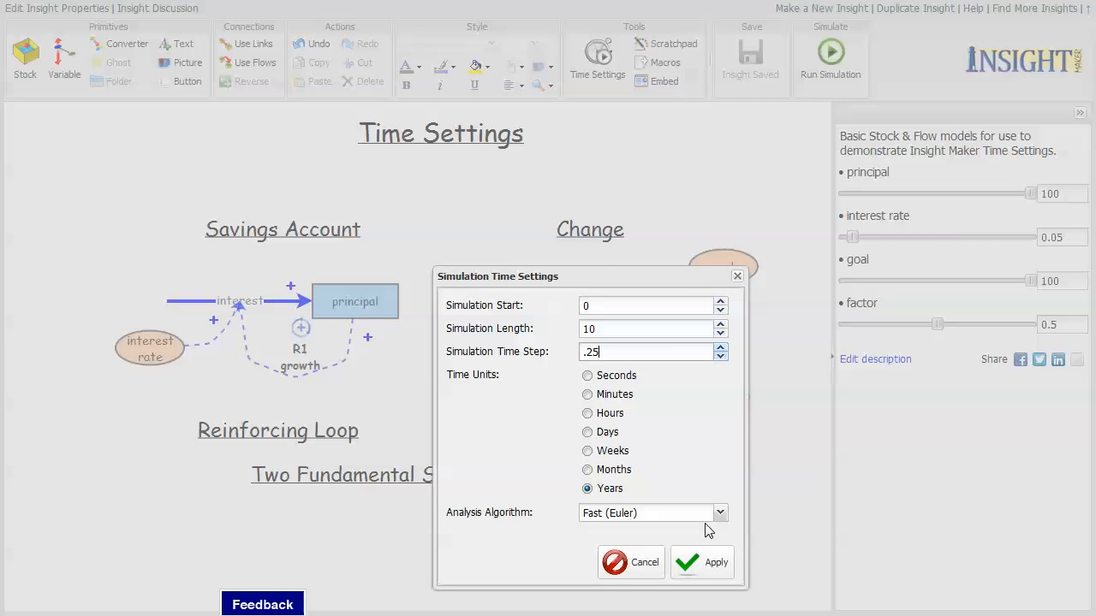
pyautogui.click(708, 563)
# - Run the simulation with the quarter-year step, examine the R1 Table down to its last row, and close the results
pyautogui.click(830, 81)
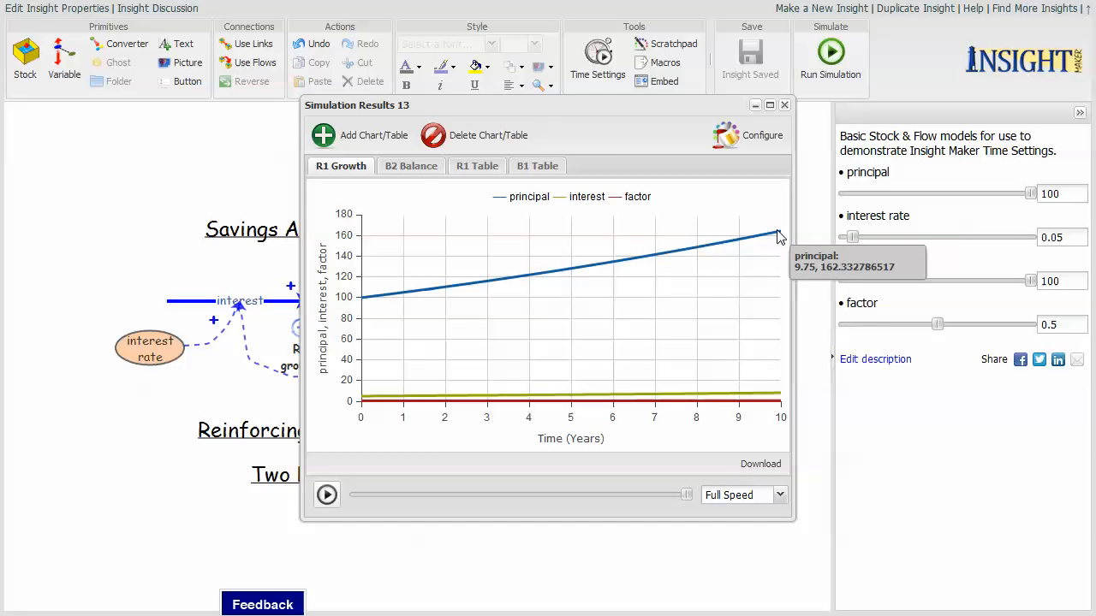
pyautogui.click(468, 168)
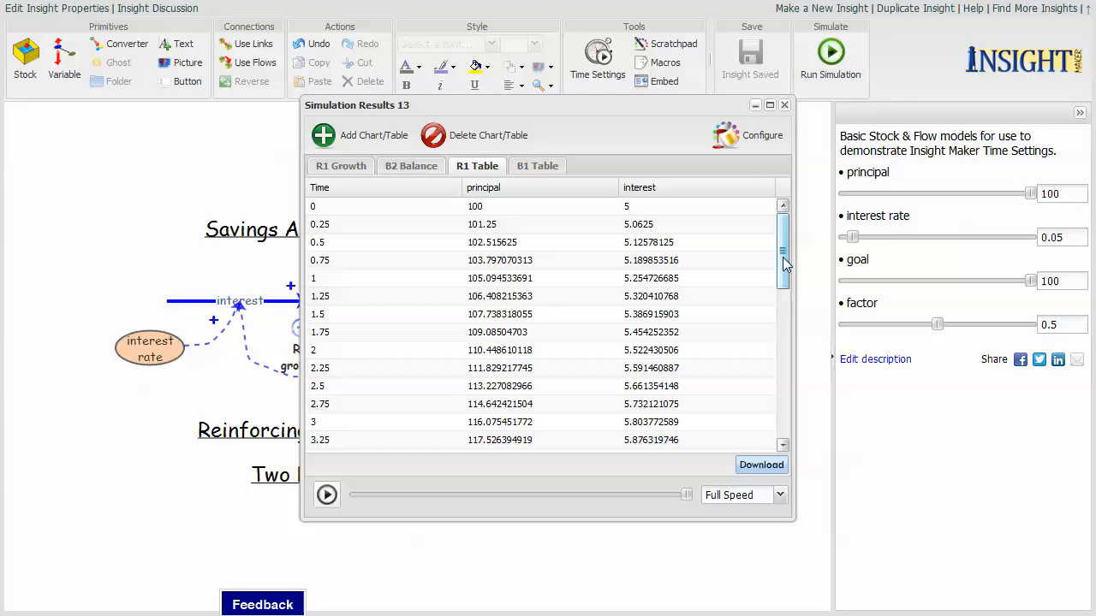
pyautogui.moveTo(782, 250); pyautogui.dragTo(783, 428)
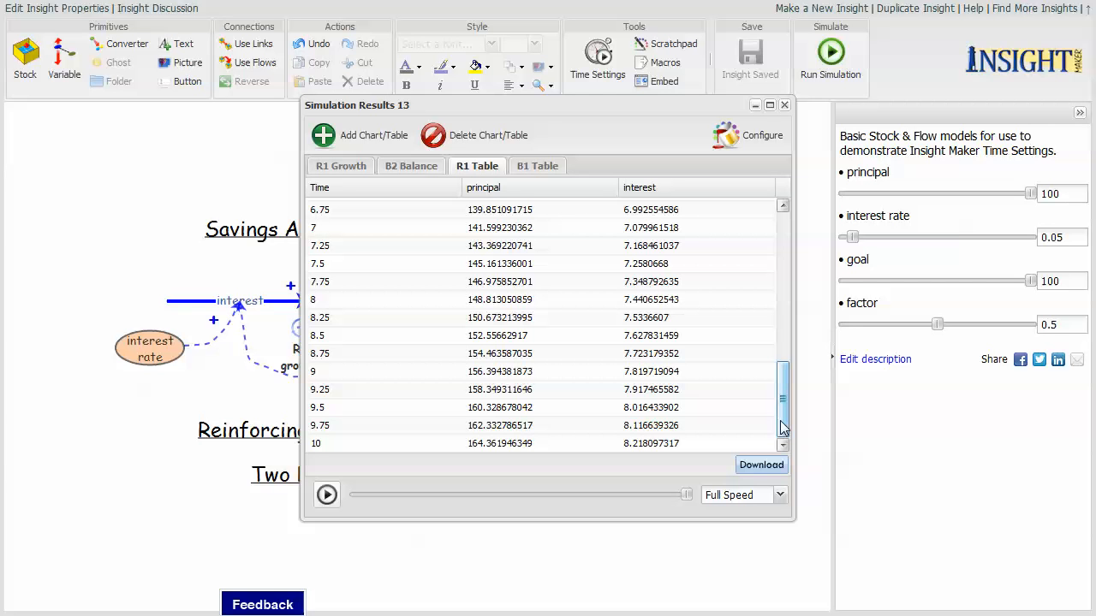
pyautogui.click(784, 107)
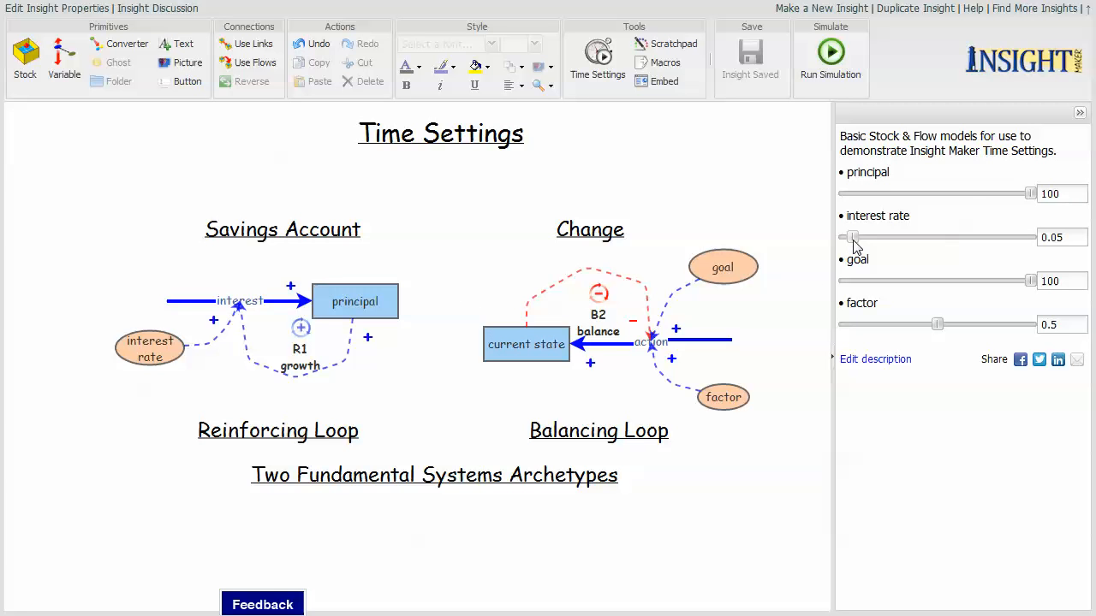
# - Set both principal and interest rate to 1, and apply a simulation time step of 1
pyautogui.moveTo(852, 237); pyautogui.dragTo(828, 199)
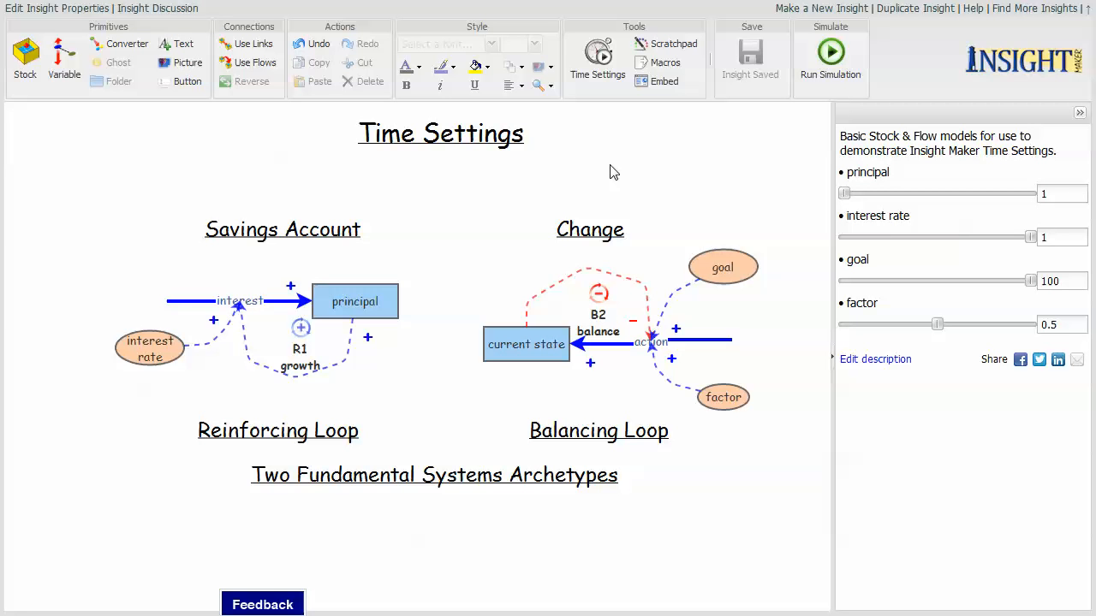
pyautogui.click(598, 56)
pyautogui.click(612, 351)
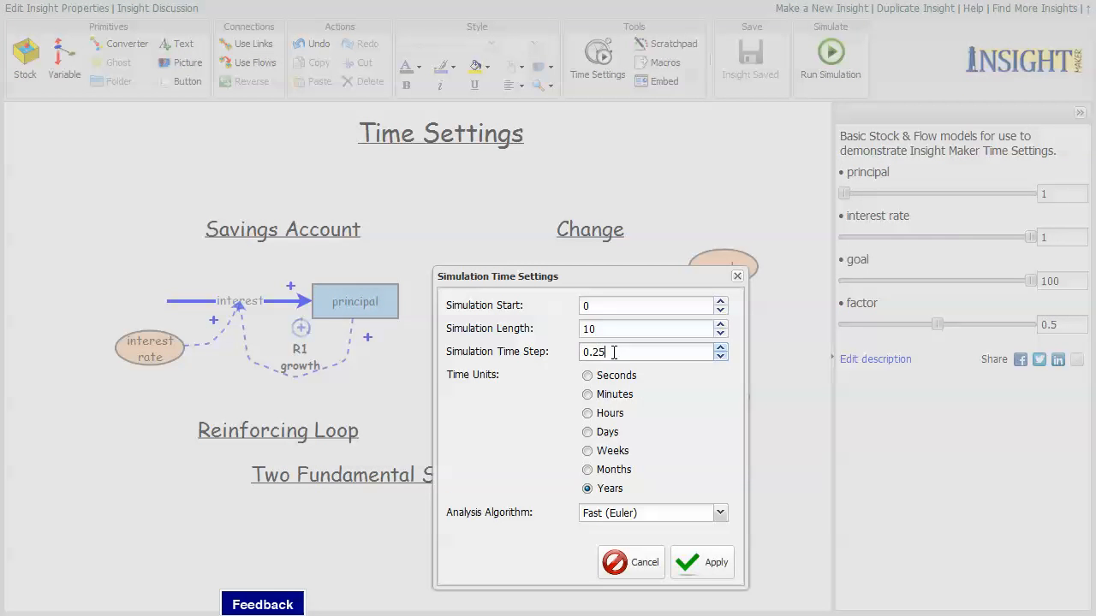
pyautogui.moveTo(613, 352); pyautogui.dragTo(577, 353)
pyautogui.write('1')
pyautogui.click(716, 563)
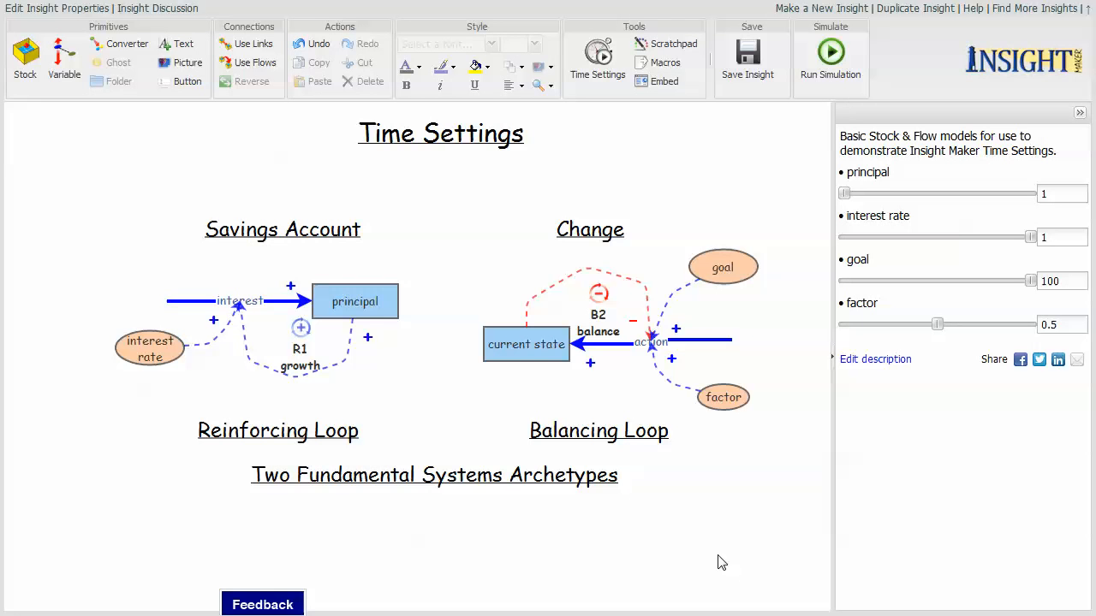
# - Run the simulation, examine the principal curve on the R1 Growth chart, and view the R1 Table
pyautogui.click(830, 53)
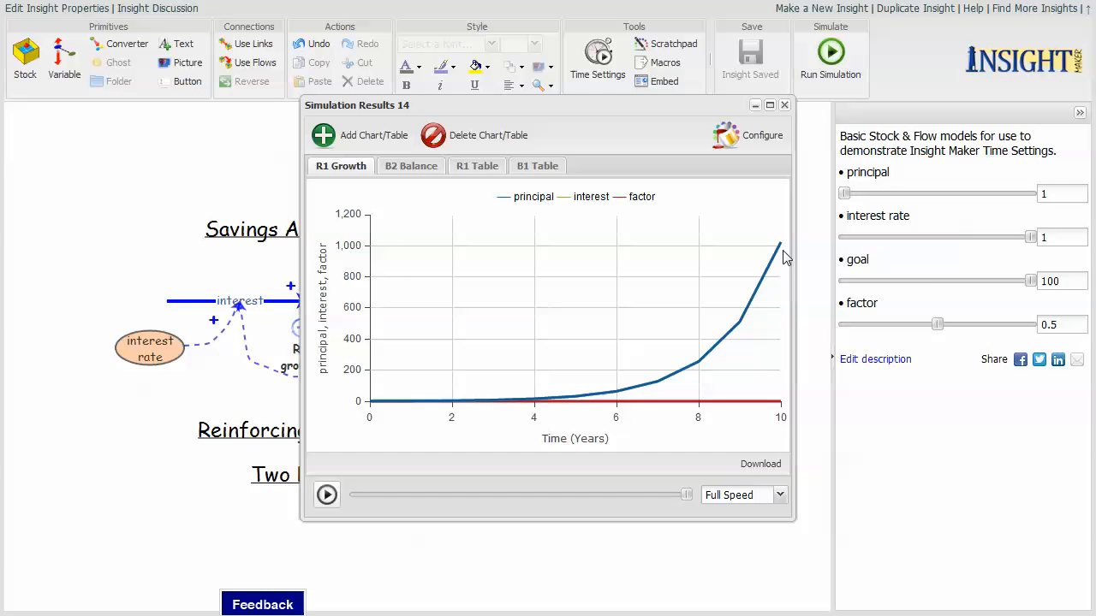
pyautogui.moveTo(782, 247)
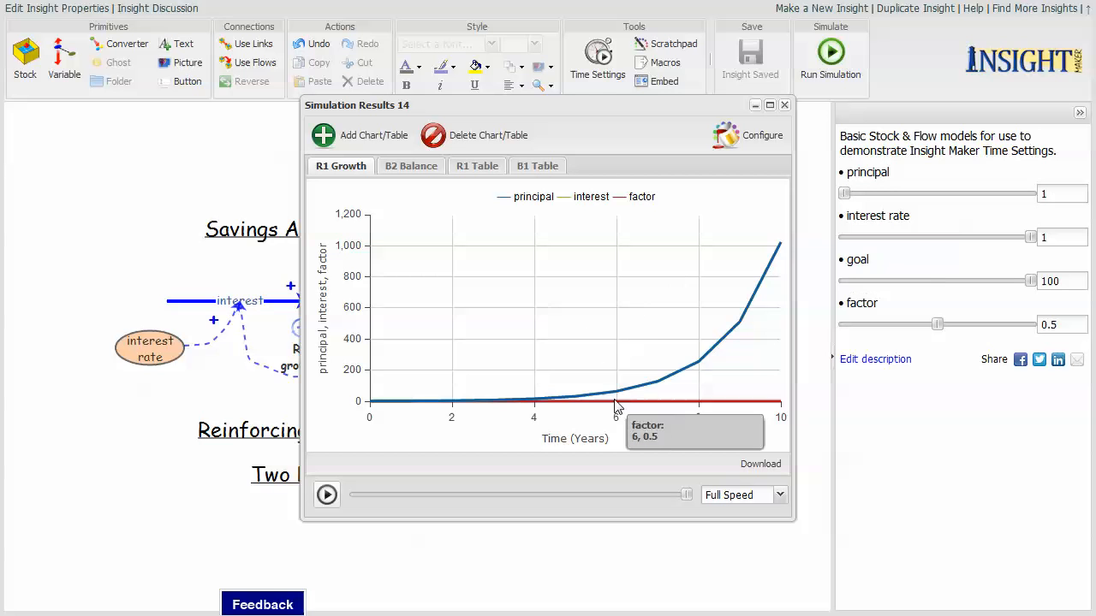
pyautogui.moveTo(717, 365)
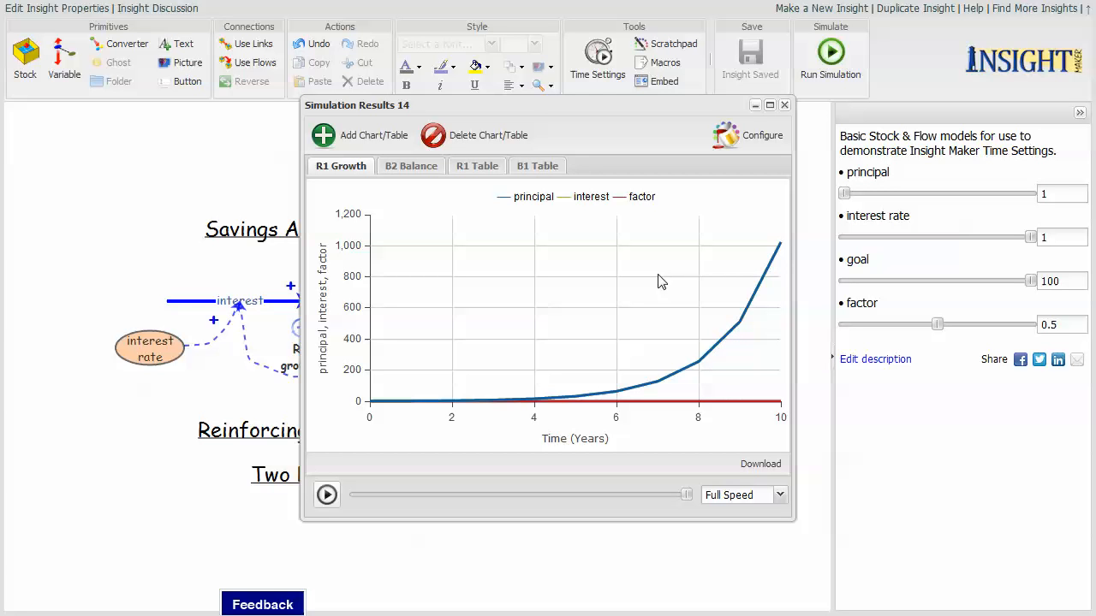
pyautogui.click(477, 167)
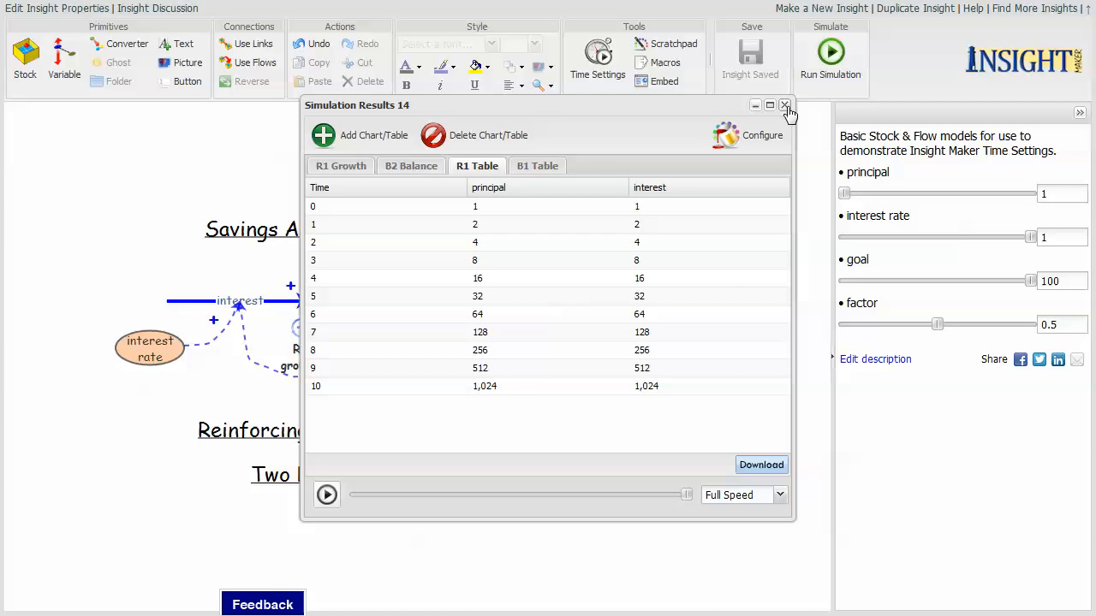
# - Set the simulation time step to 0.5 and apply it, keeping the previous results open
pyautogui.click(597, 57)
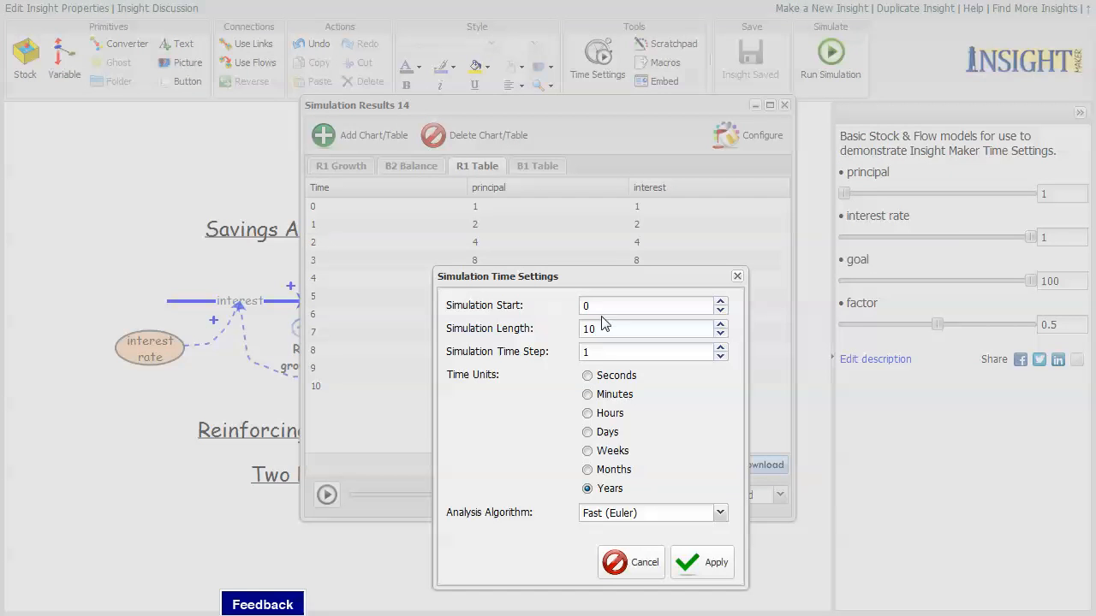
pyautogui.doubleClick(604, 351)
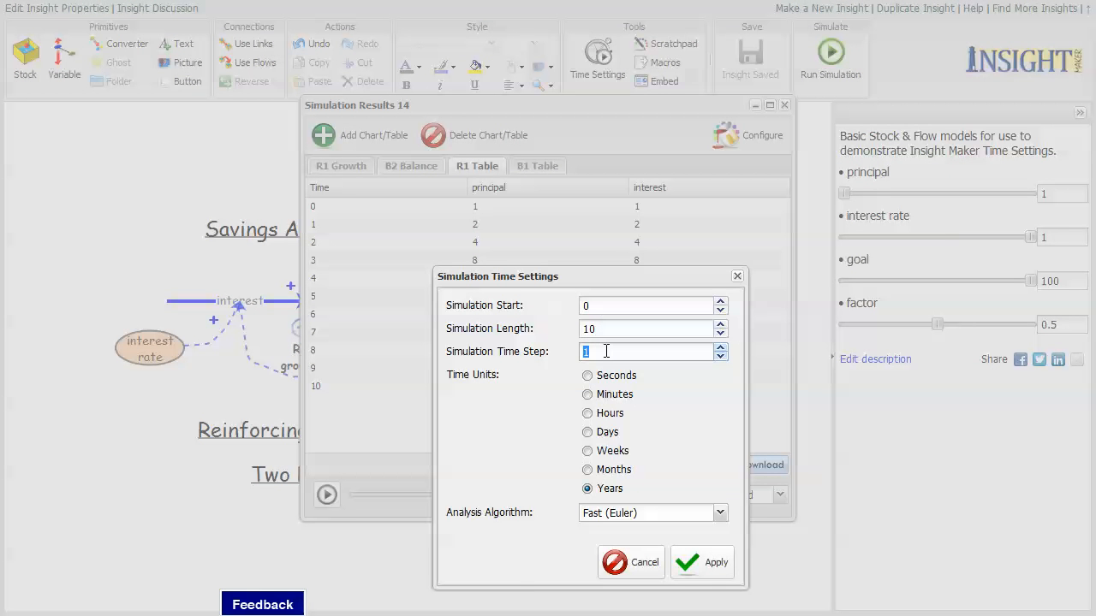
pyautogui.write('.5')
pyautogui.click(704, 563)
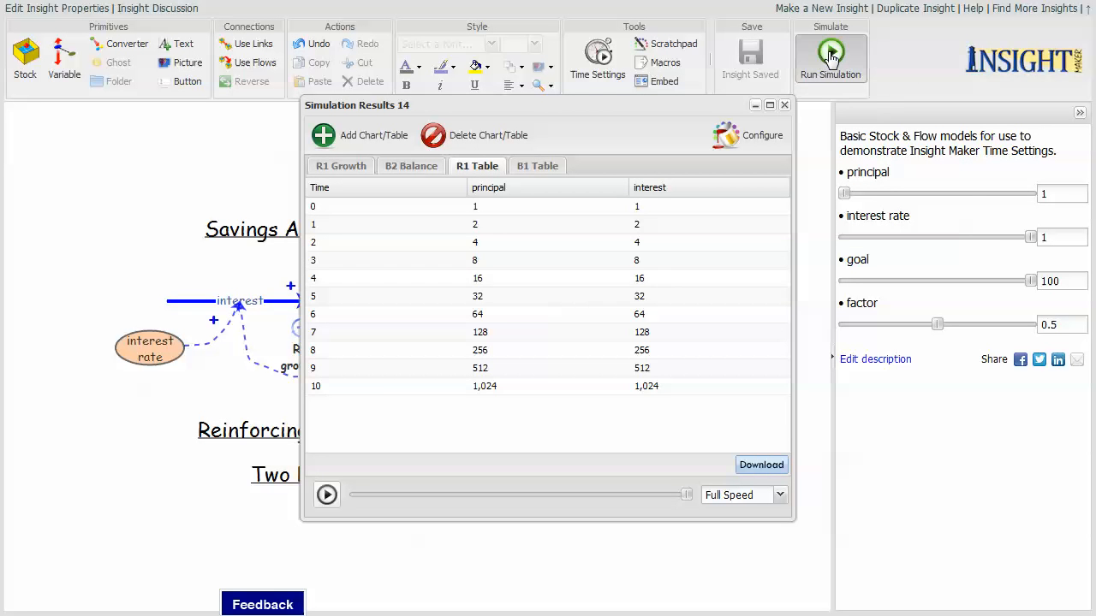
# - Run the simulation again, compare its R1 Table side by side with the previous run's through time 10, and close both results windows
pyautogui.click(831, 56)
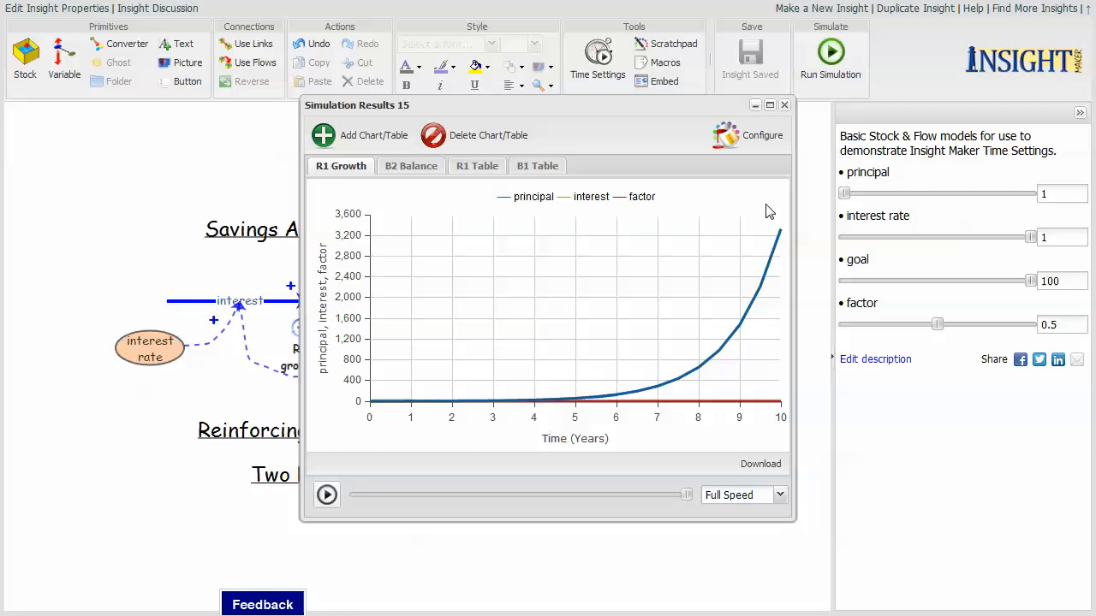
pyautogui.click(470, 169)
pyautogui.moveTo(552, 110); pyautogui.dragTo(799, 43)
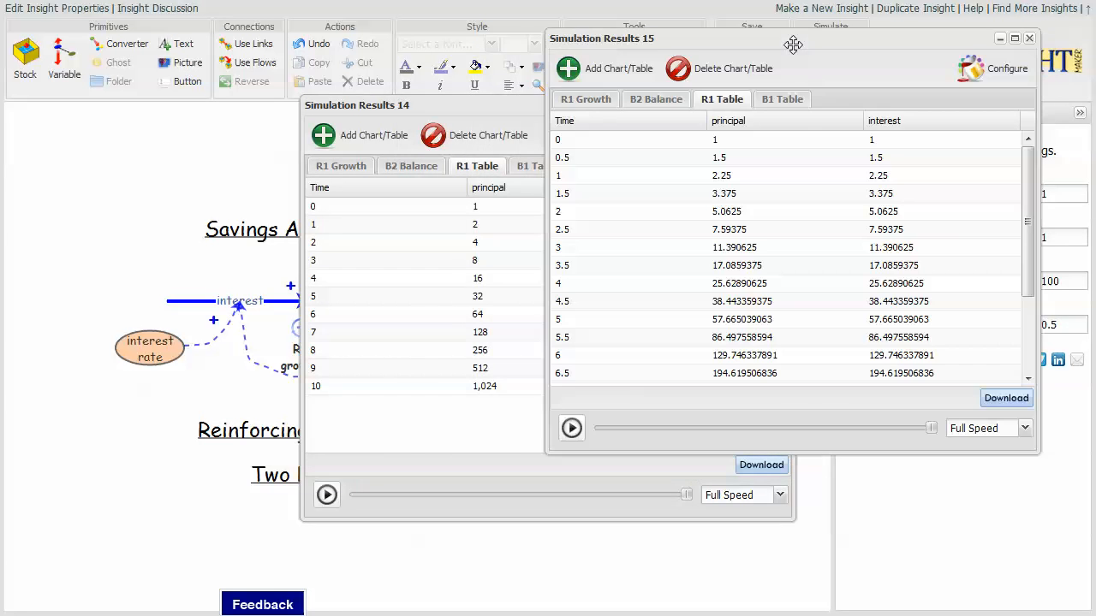
pyautogui.moveTo(1030, 244); pyautogui.dragTo(1032, 321)
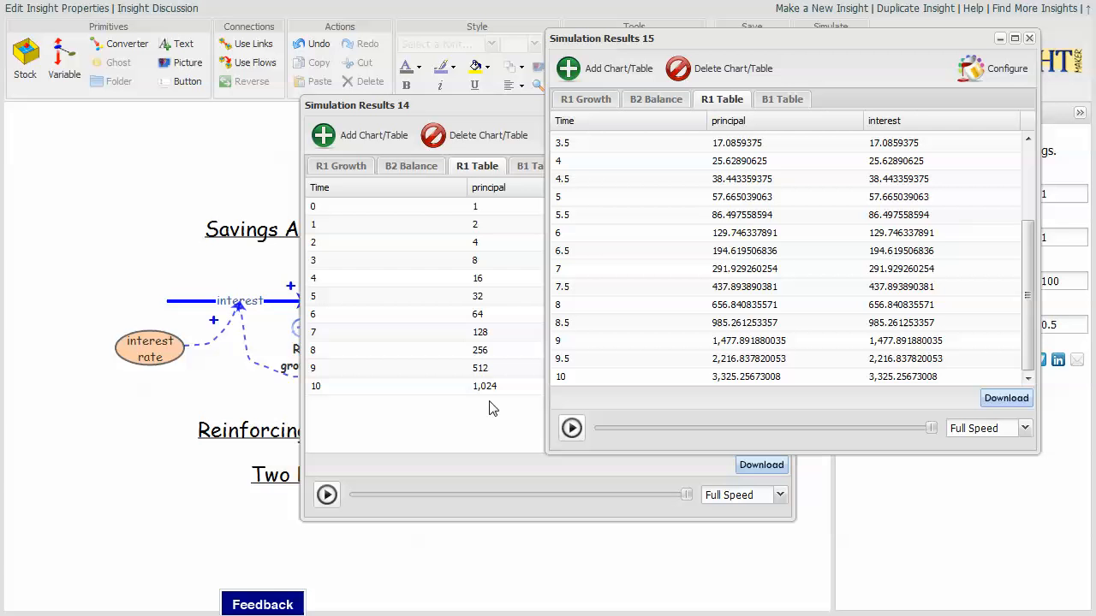
pyautogui.click(1030, 39)
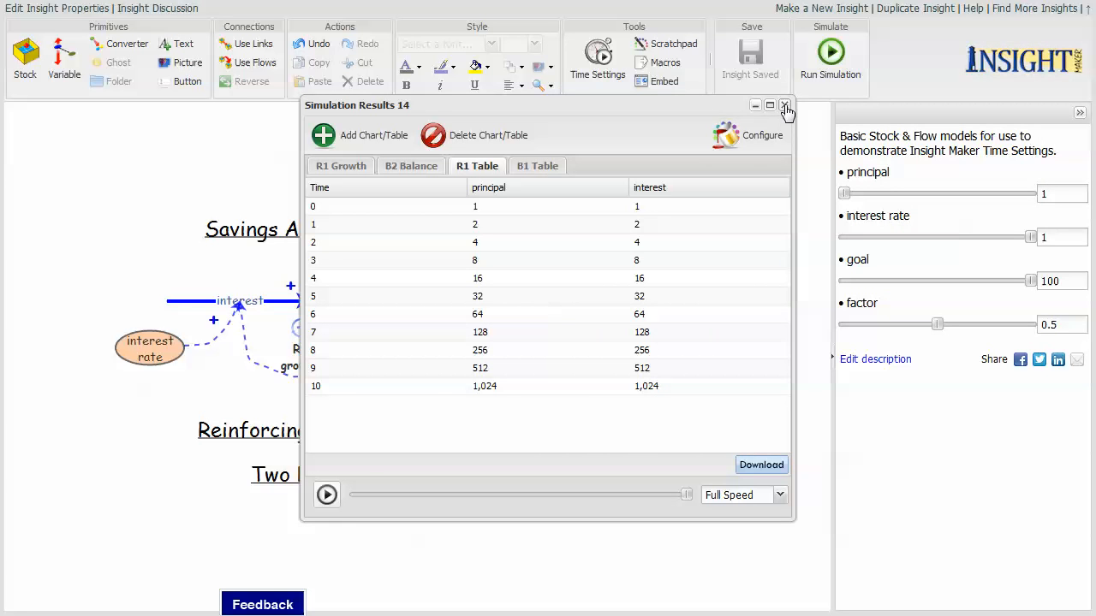
pyautogui.click(785, 105)
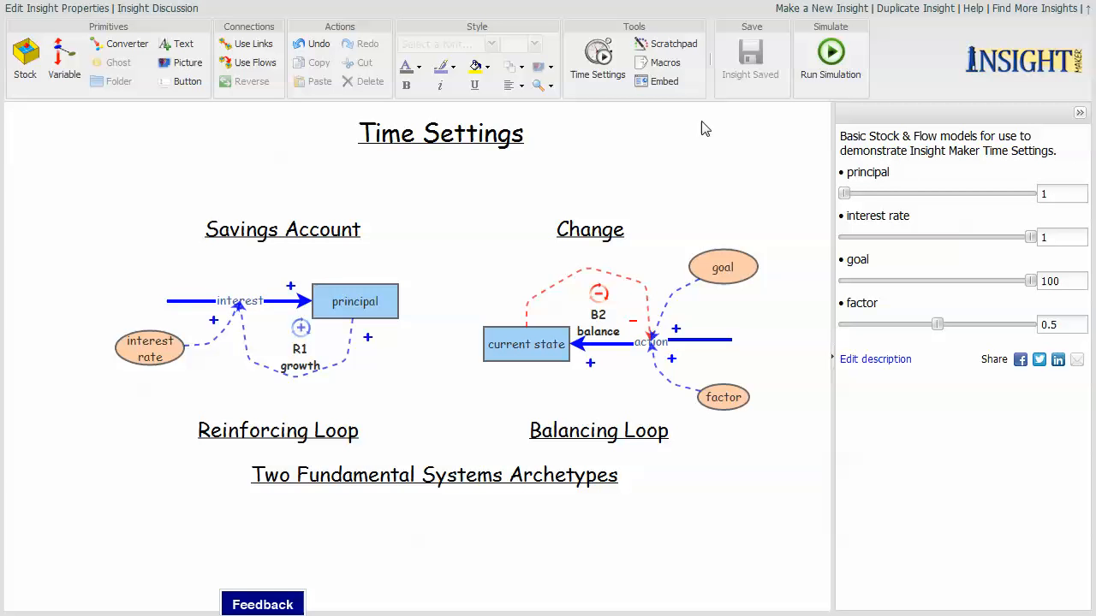
pyautogui.click(597, 54)
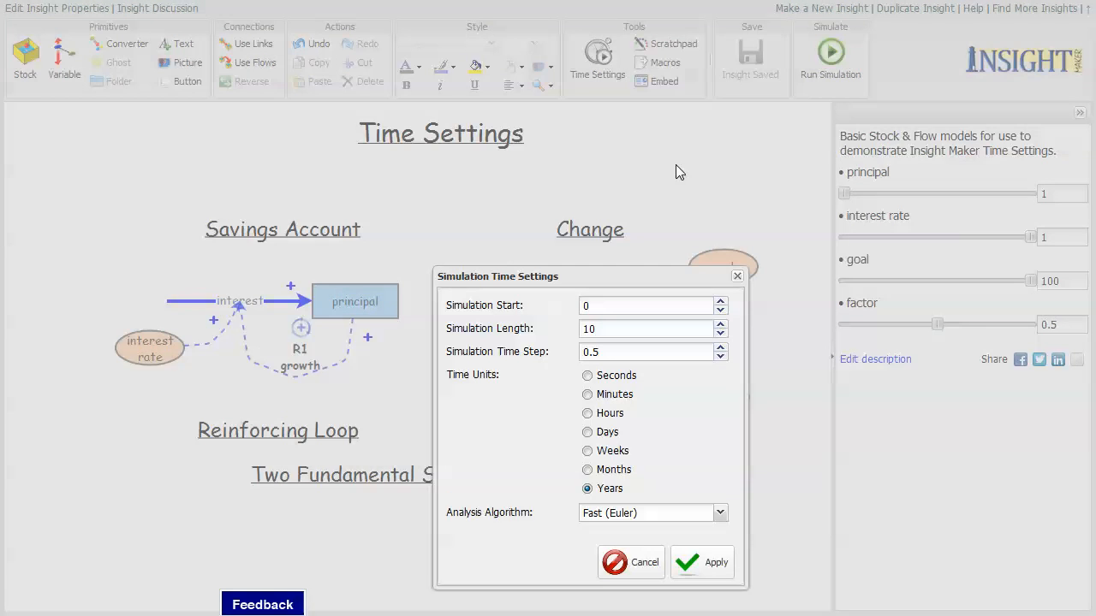
pyautogui.moveTo(639, 282); pyautogui.dragTo(600, 187)
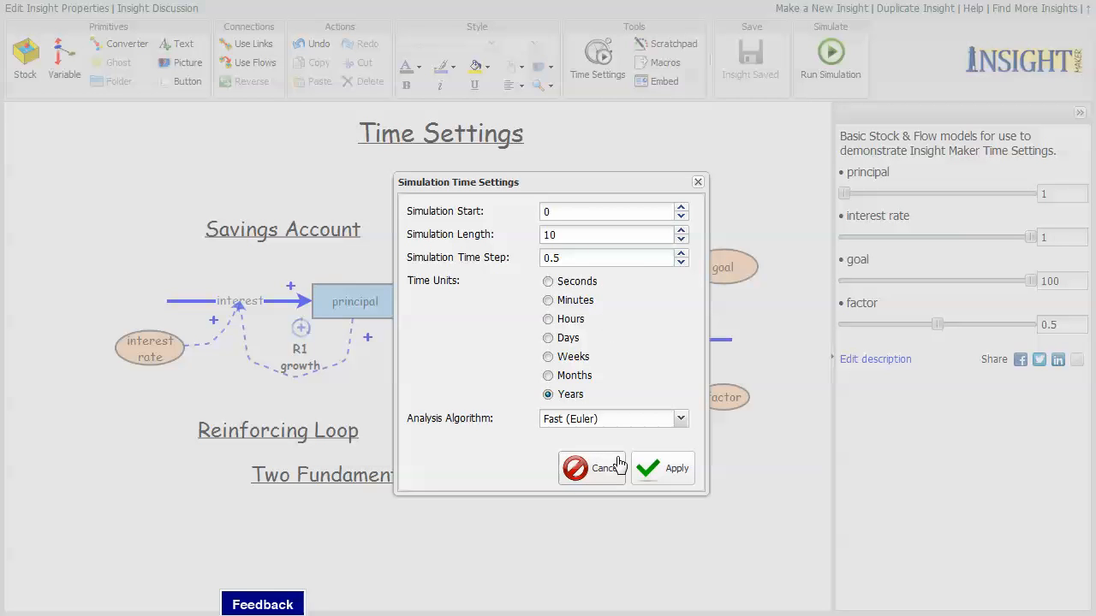
pyautogui.moveTo(616, 255); pyautogui.dragTo(542, 257)
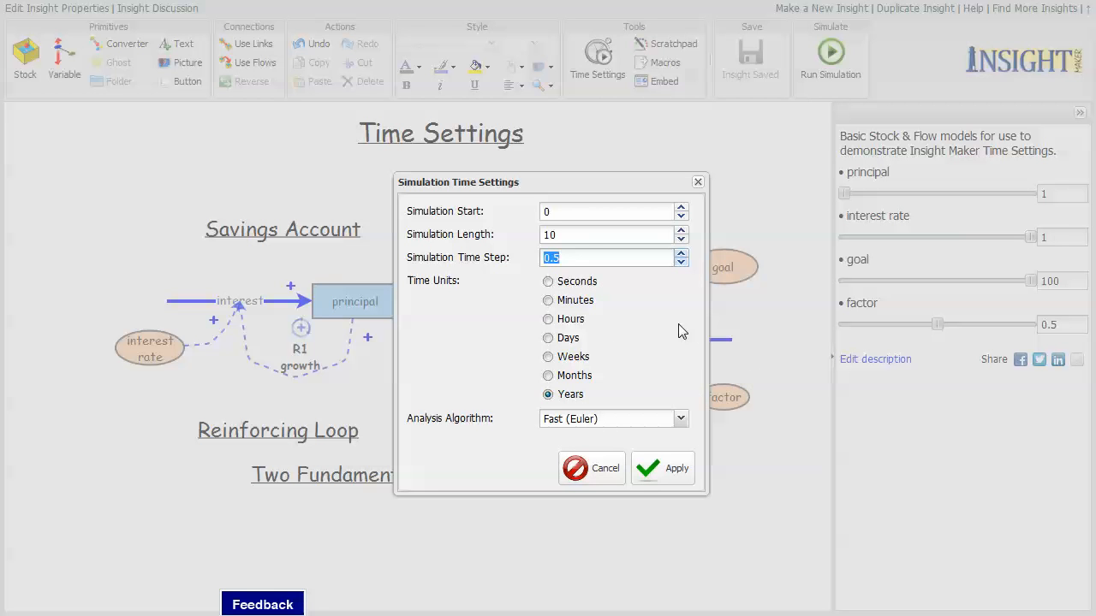
pyautogui.write('1')
pyautogui.press('BackSpace')
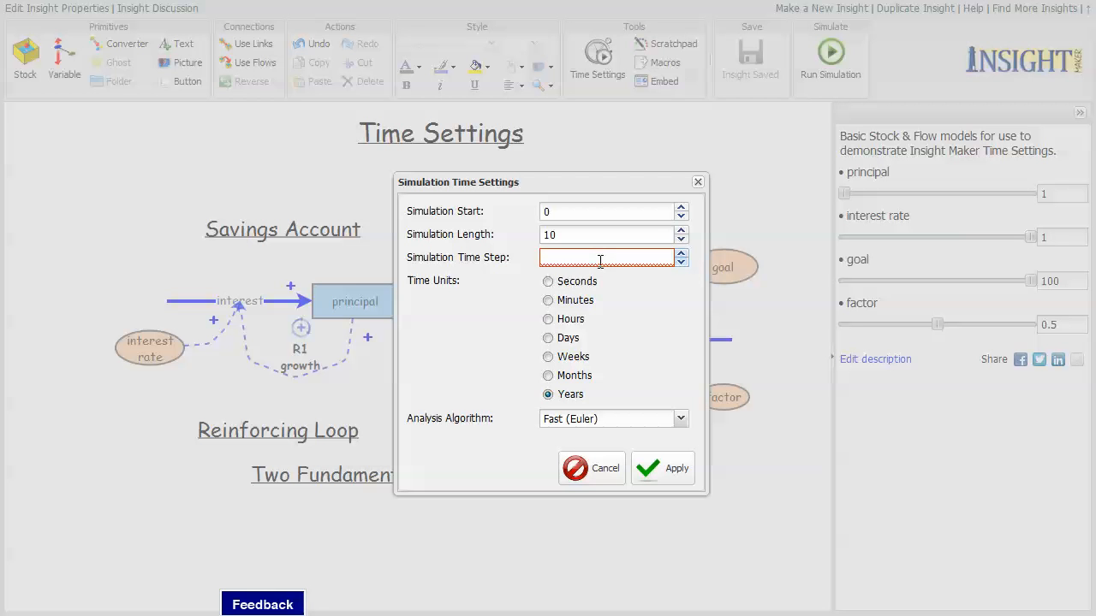
pyautogui.write('.25')
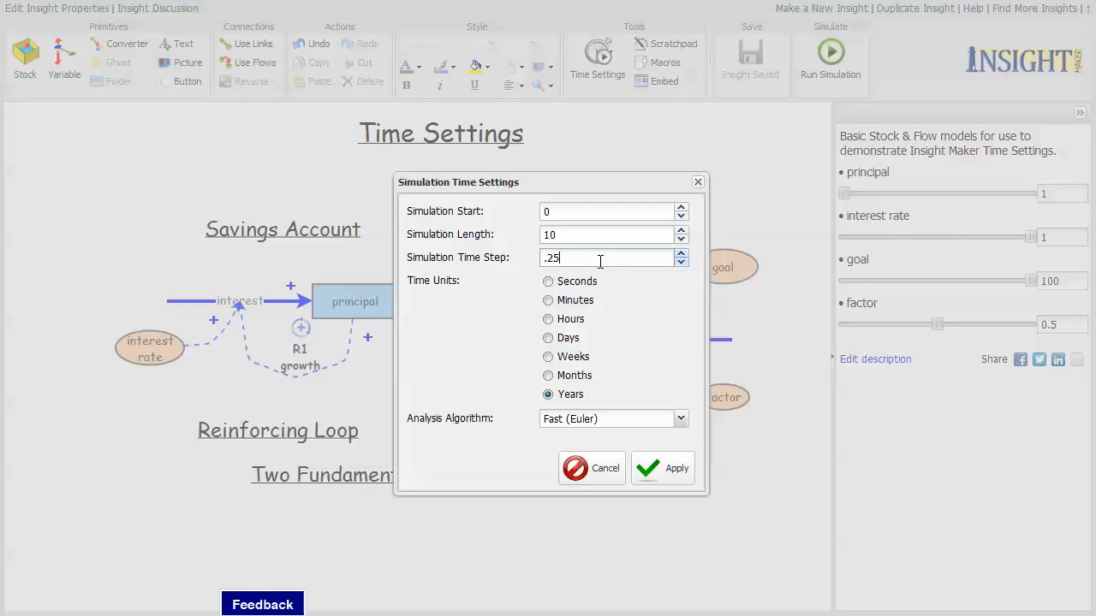
pyautogui.press('BackSpace')
pyautogui.press('BackSpace')
pyautogui.write('.')
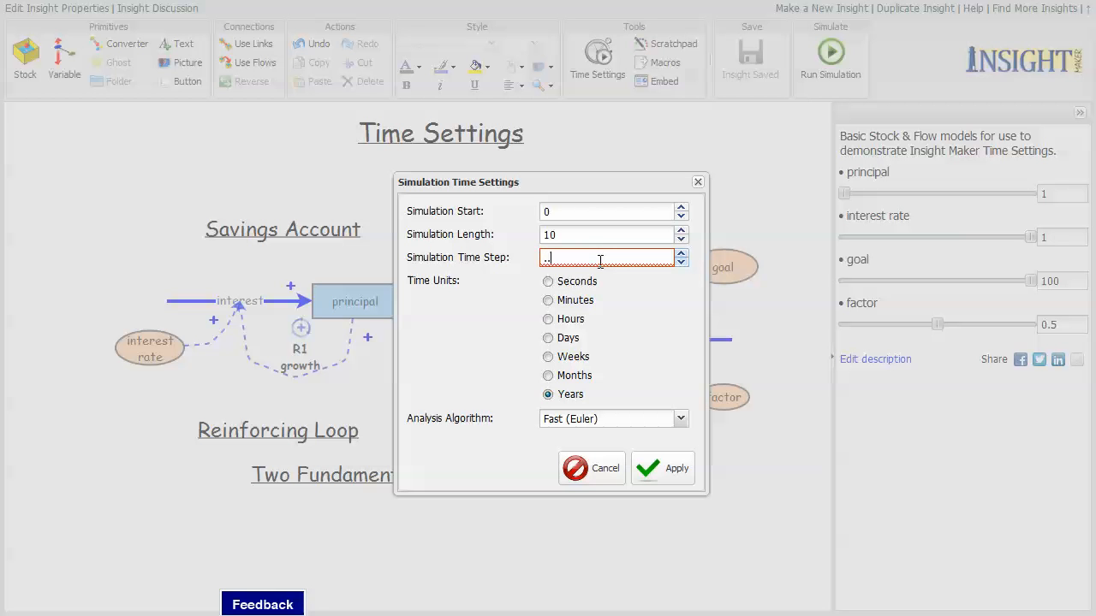
pyautogui.write('025')
pyautogui.press('BackSpace')
pyautogui.press('BackSpace')
pyautogui.press('BackSpace')
pyautogui.press('BackSpace')
pyautogui.write('.25')
pyautogui.press('BackSpace')
pyautogui.press('BackSpace')
pyautogui.press('BackSpace')
pyautogui.write('25')
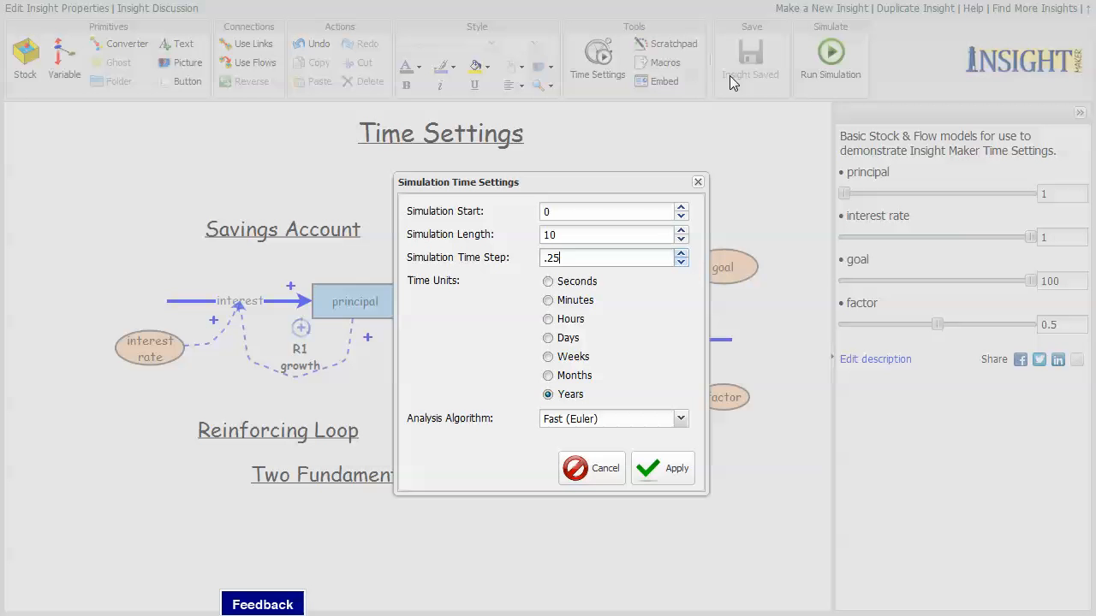
pyautogui.click(603, 469)
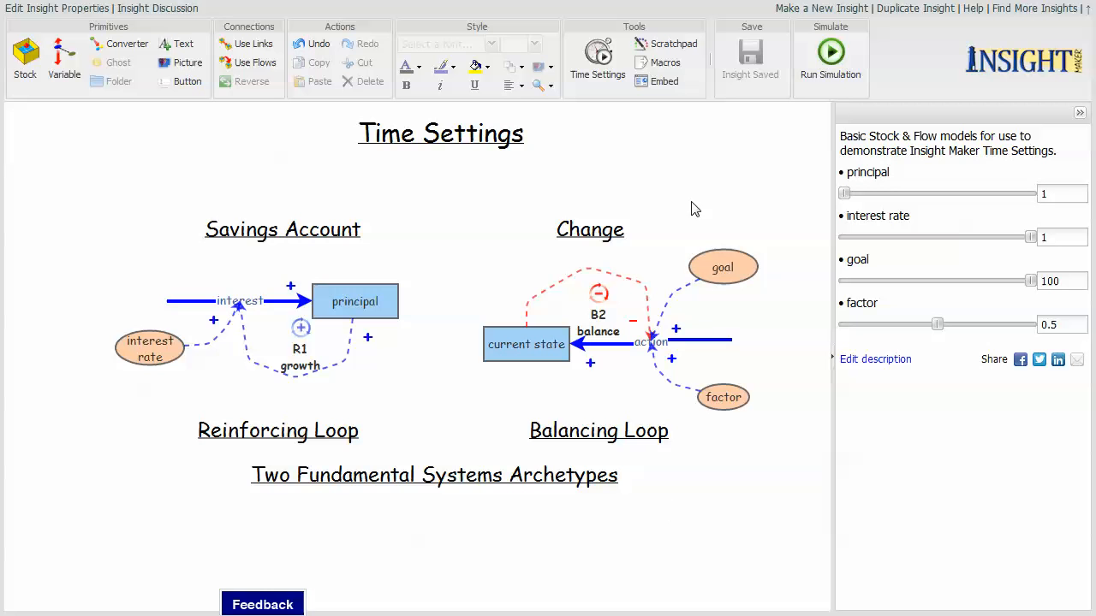